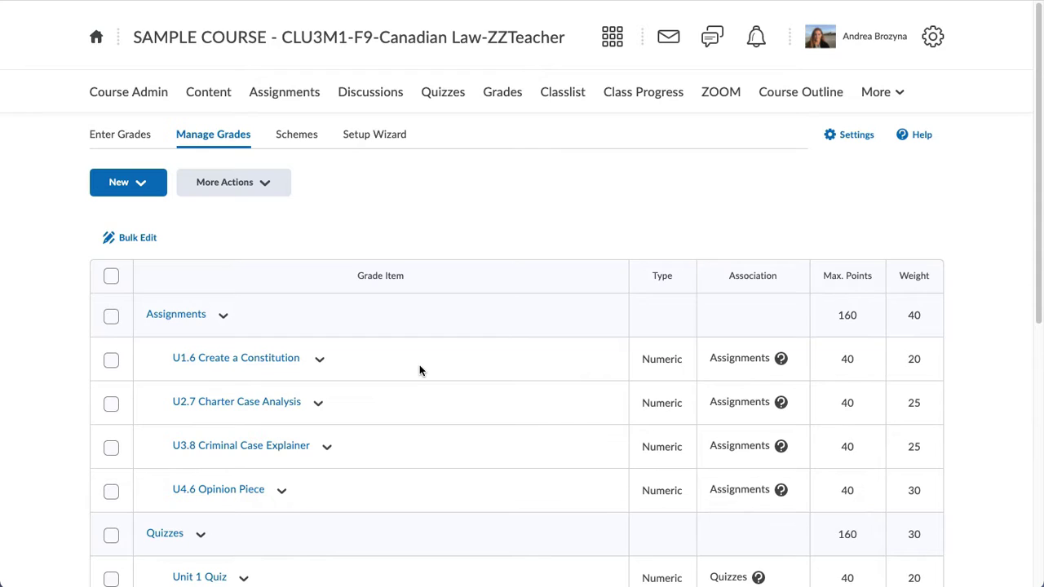
Check which assignment the U1.6 Create a Constitution grade item is associated with, closing its details once read.
{"action": "left_click", "coordinate": [781, 358]}
{"action": "left_click_drag", "start_coordinate": [663, 286], "coordinate": [664, 436]}
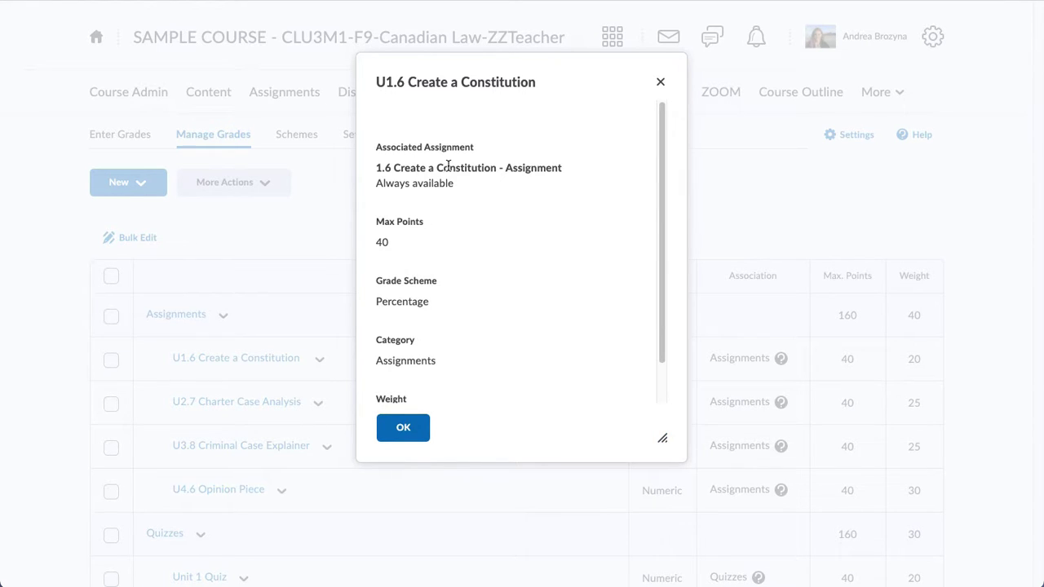
{"action": "left_click", "coordinate": [659, 83]}
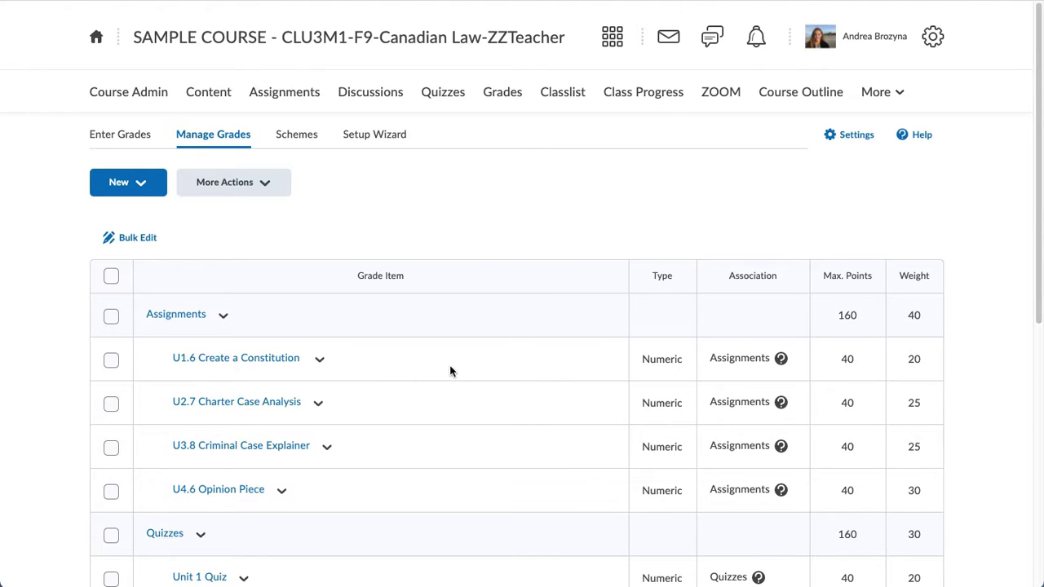
{"action": "scroll", "coordinate": [450, 371], "scroll_direction": "down", "scroll_amount": 5}
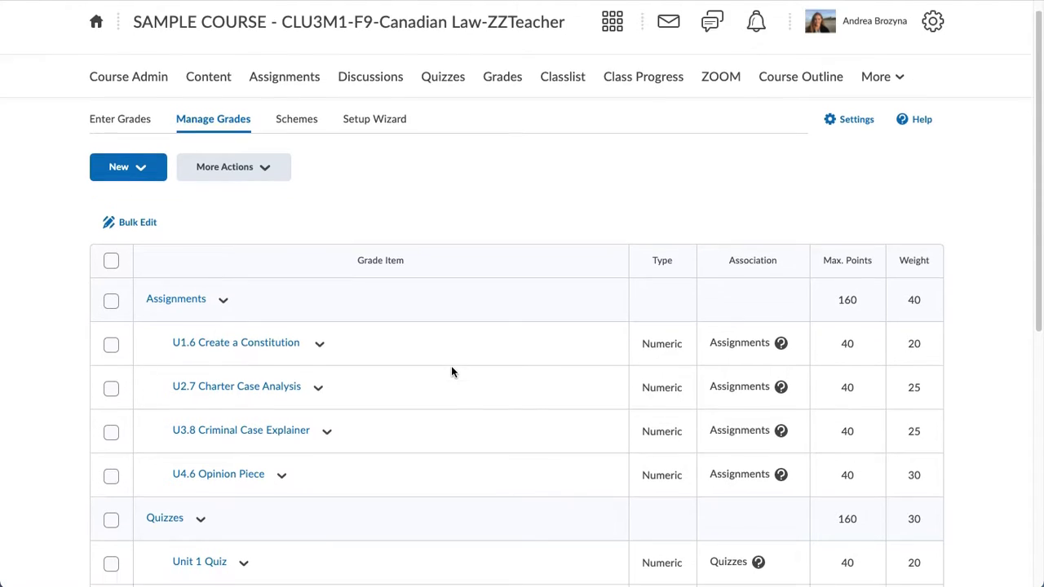
{"action": "scroll", "coordinate": [451, 371], "scroll_direction": "up", "scroll_amount": 5}
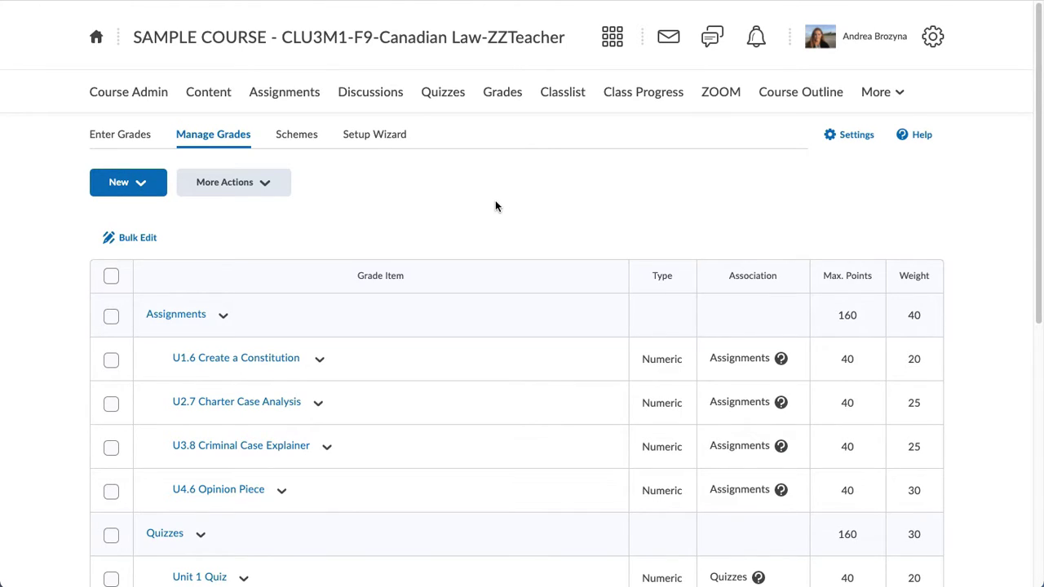
Open the unread Mars Constitution PDF of the student with the saved draft from the 1.6 Create a Constitution assignment's new submissions.
{"action": "left_click", "coordinate": [299, 95]}
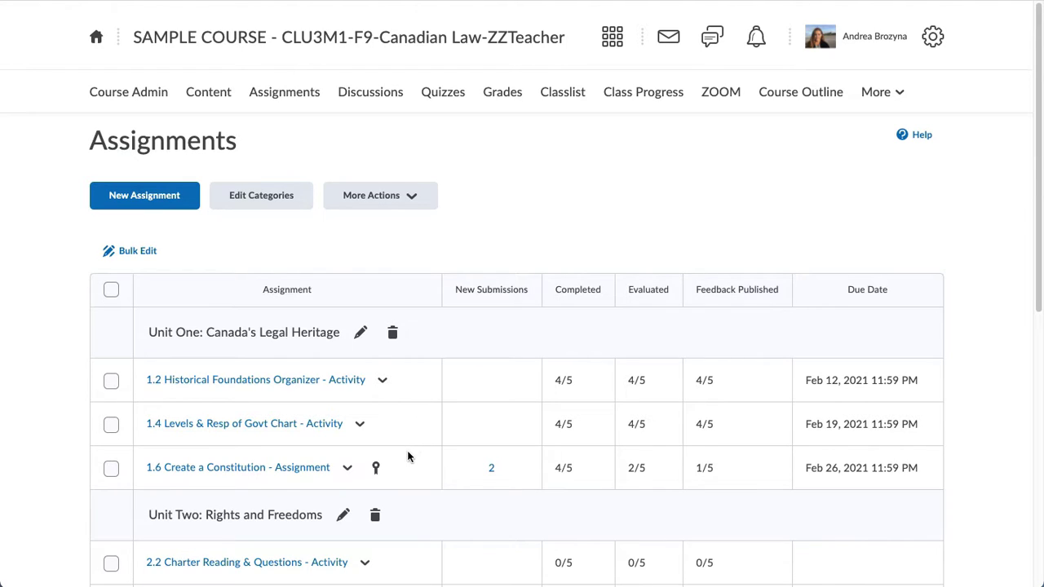
{"action": "left_click", "coordinate": [493, 470]}
{"action": "scroll", "coordinate": [254, 470], "scroll_direction": "down", "scroll_amount": 1}
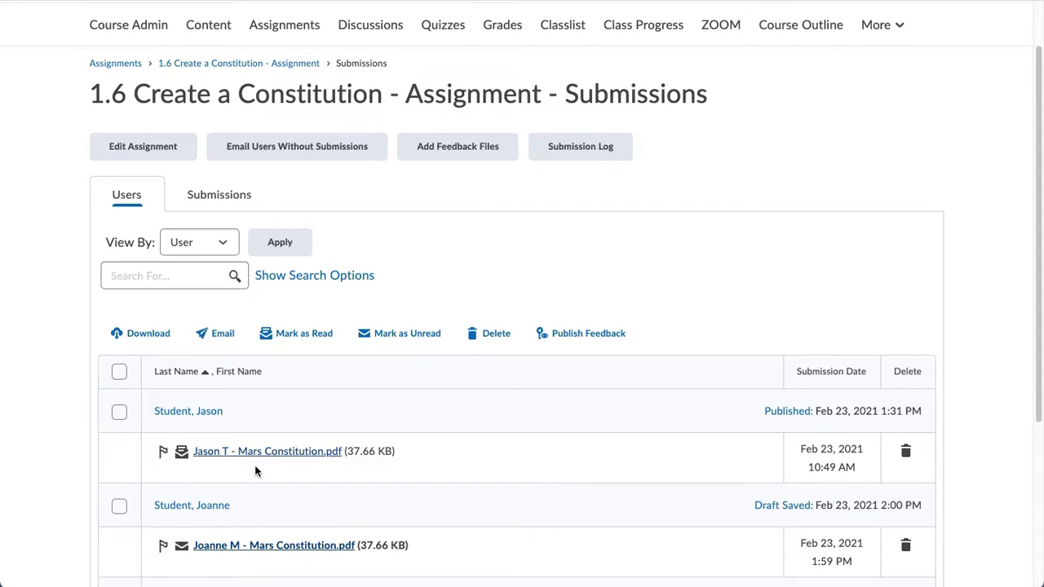
{"action": "scroll", "coordinate": [255, 465], "scroll_direction": "down", "scroll_amount": 1}
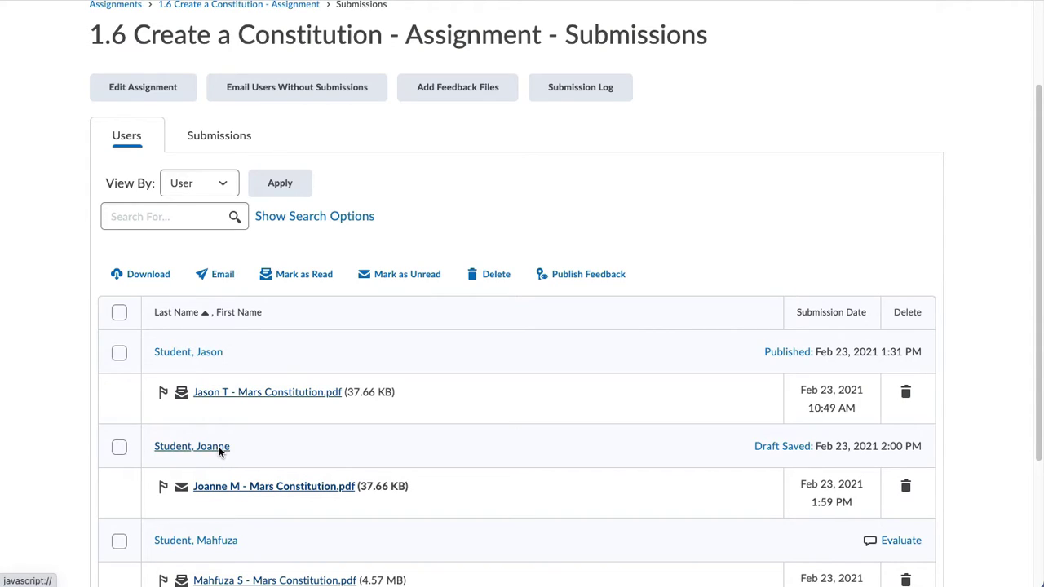
{"action": "left_click", "coordinate": [283, 487]}
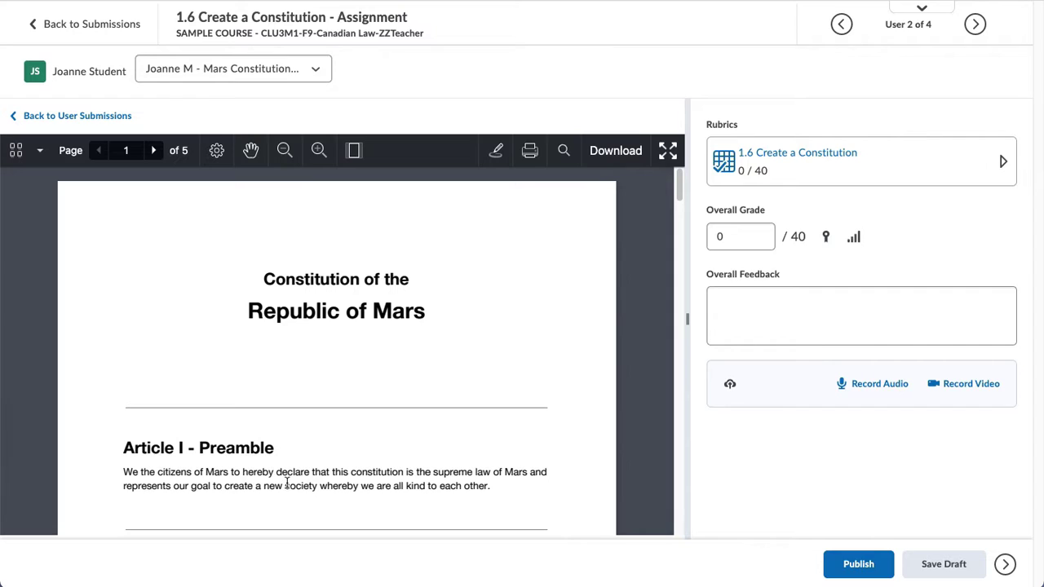
Annotate the PDF with a note reading "asdf asdfasdf" and place its marker just beside the Article I - Preamble heading.
{"action": "left_click", "coordinate": [497, 153]}
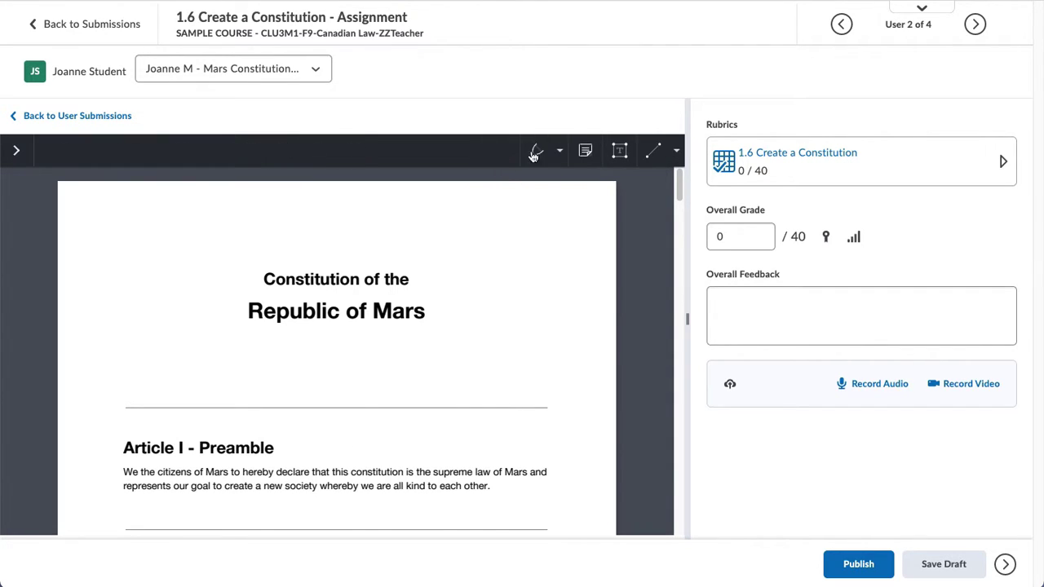
{"action": "left_click", "coordinate": [561, 153]}
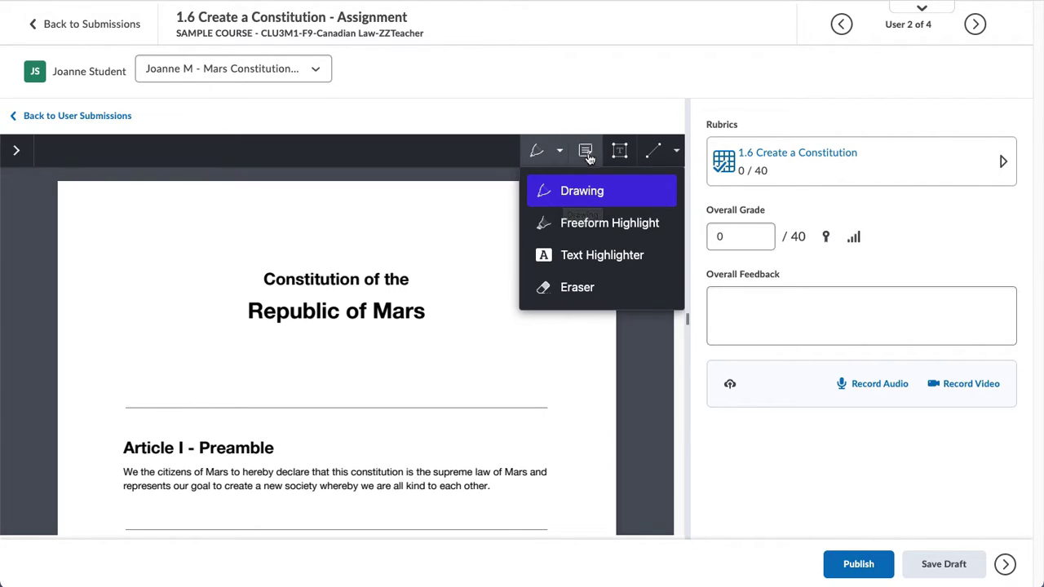
{"action": "left_click", "coordinate": [586, 153]}
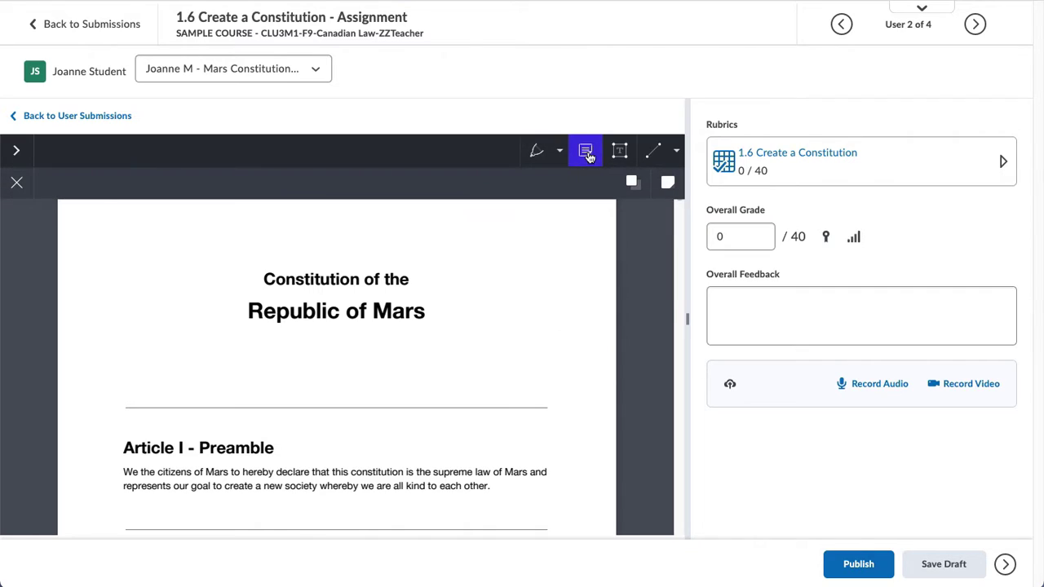
{"action": "left_click", "coordinate": [233, 419]}
{"action": "type", "text": "asdf asdfasdf"}
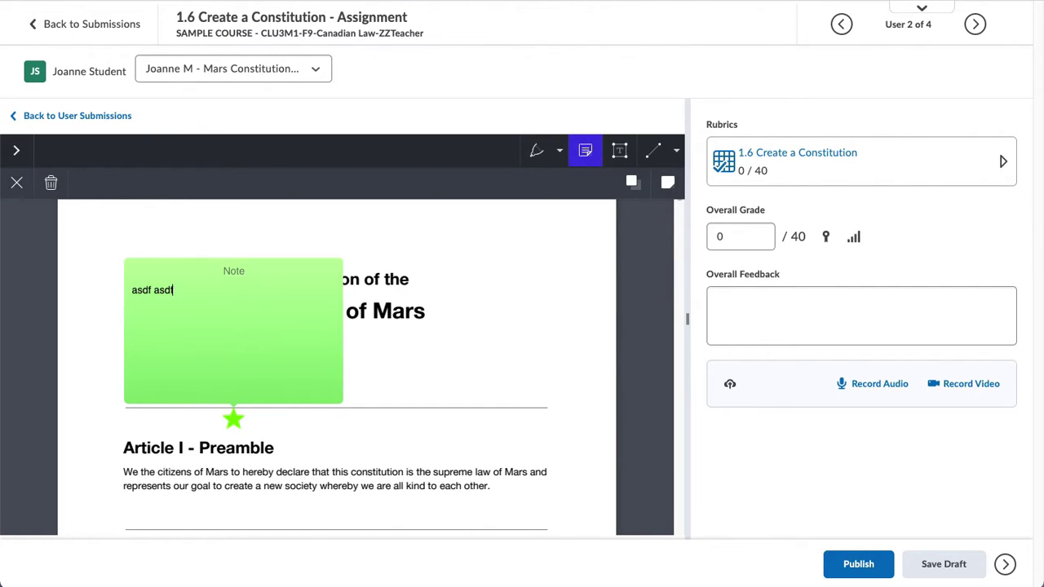
{"action": "left_click", "coordinate": [412, 389]}
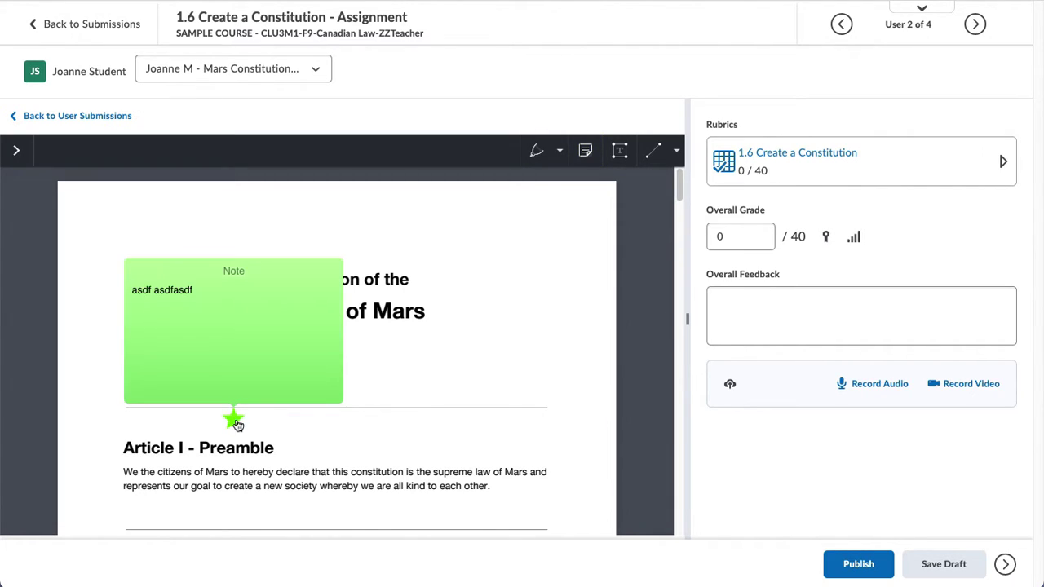
{"action": "left_click_drag", "start_coordinate": [234, 419], "coordinate": [301, 441]}
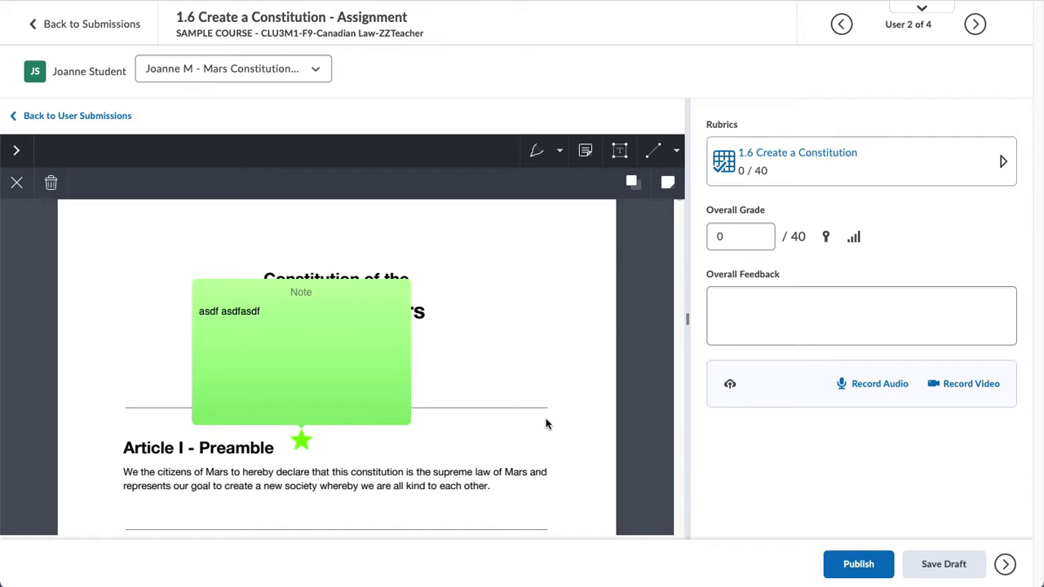
Expand the 1.6 Create a Constitution rubric, browse the levels for Knowledge and Understanding, and rate that criterion Level 4.
{"action": "scroll", "coordinate": [547, 422], "scroll_direction": "down", "scroll_amount": 3}
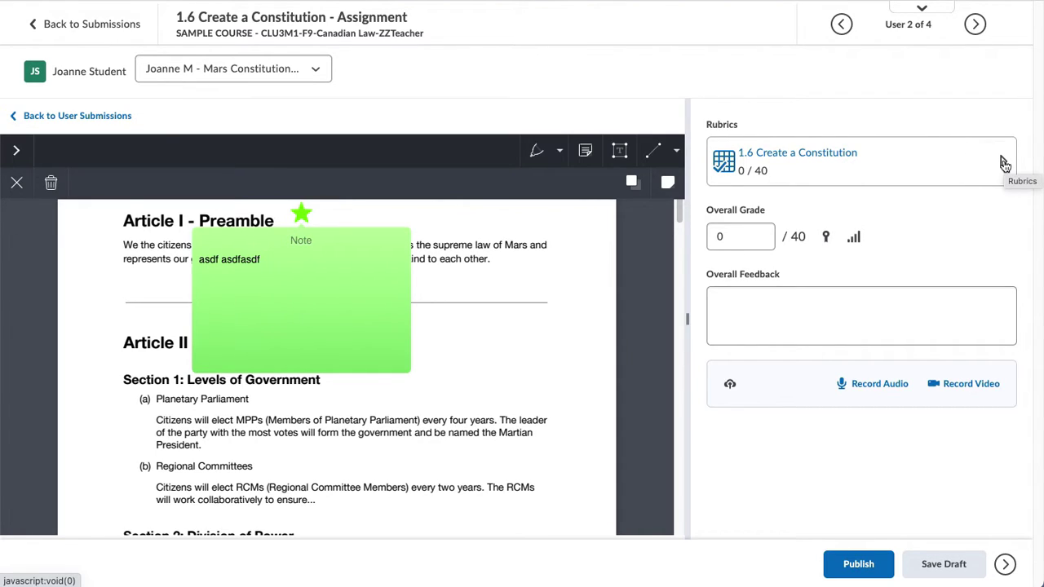
{"action": "left_click", "coordinate": [1003, 163]}
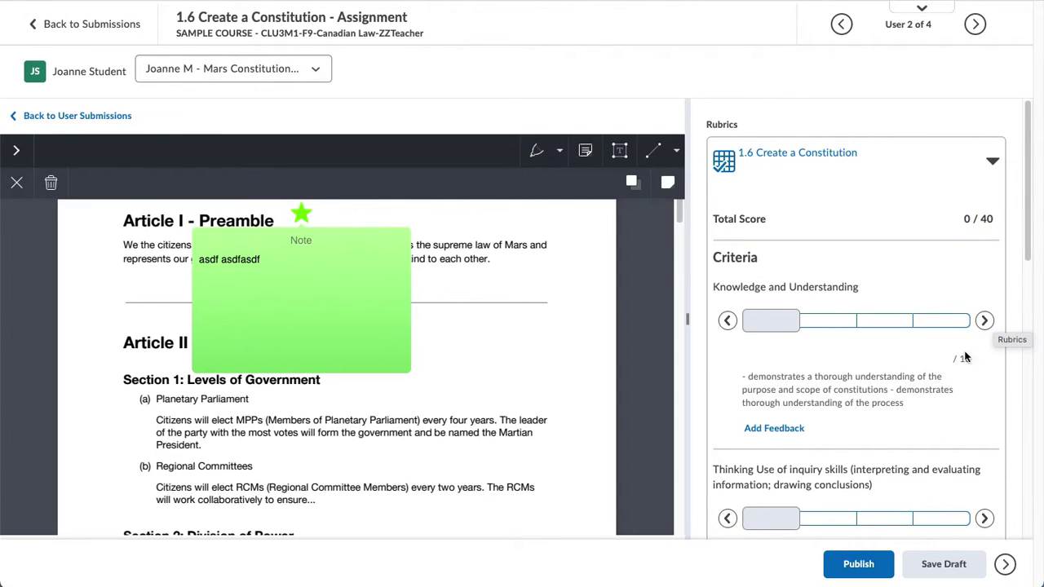
{"action": "left_click", "coordinate": [779, 323]}
{"action": "left_click", "coordinate": [825, 325]}
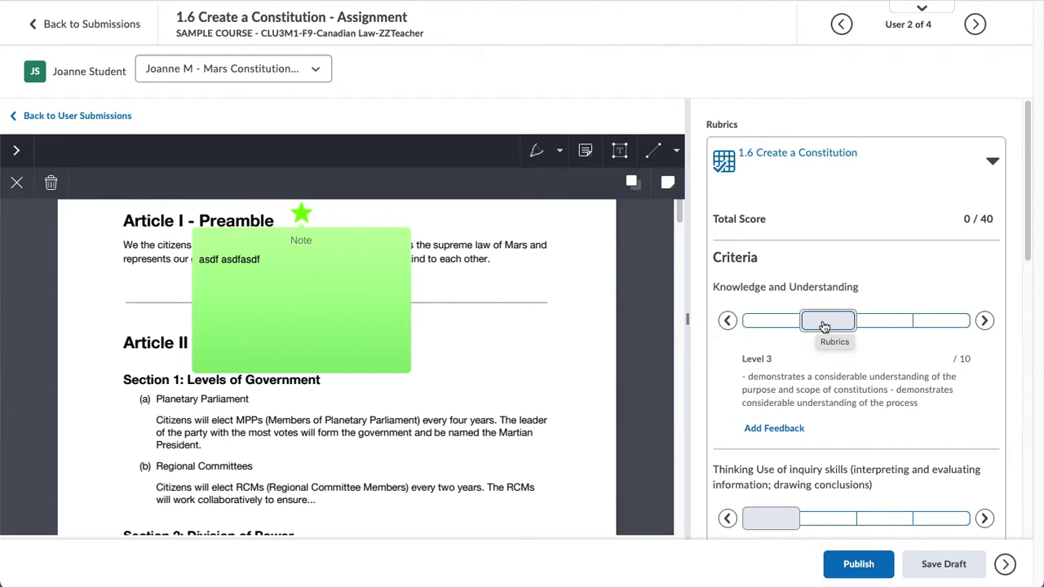
{"action": "left_click", "coordinate": [795, 325]}
{"action": "left_click", "coordinate": [828, 325]}
{"action": "left_click", "coordinate": [881, 325]}
{"action": "left_click", "coordinate": [942, 324]}
{"action": "left_click", "coordinate": [866, 326]}
{"action": "left_click", "coordinate": [818, 324]}
{"action": "left_click", "coordinate": [785, 326]}
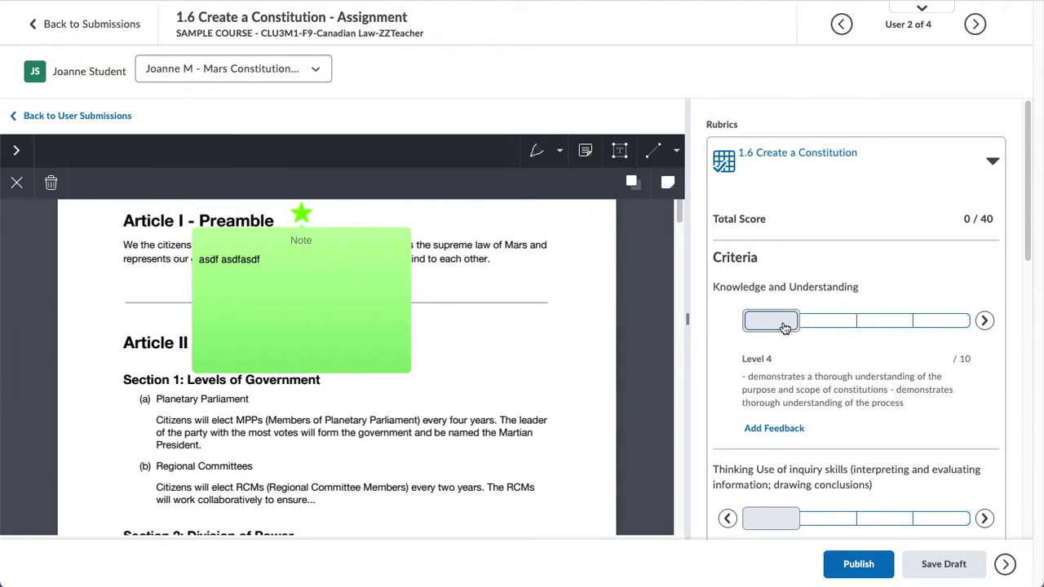
{"action": "left_click", "coordinate": [772, 325]}
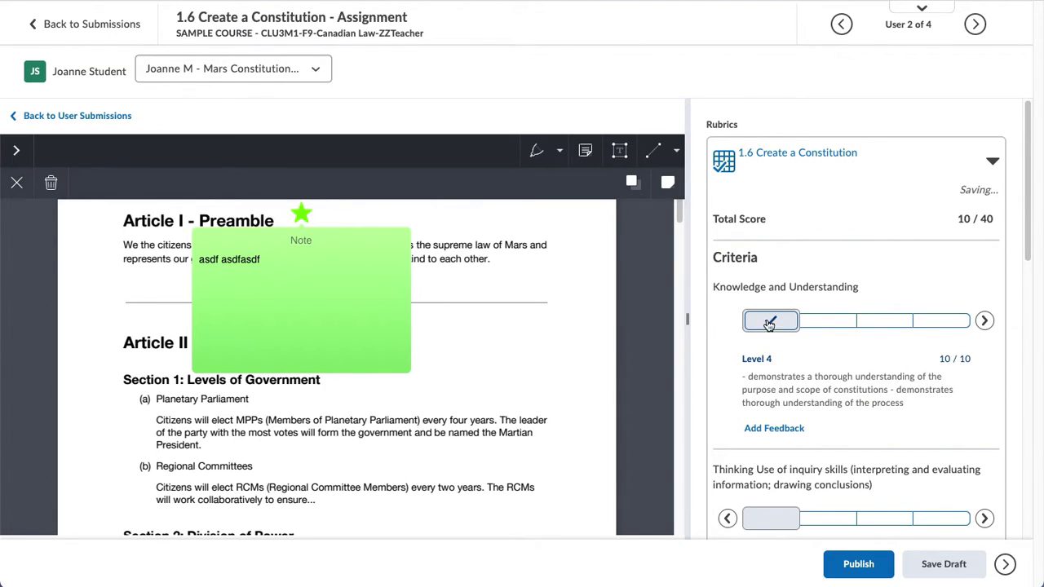
Override the Knowledge and Understanding score with 9.6 out of 10.
{"action": "left_click", "coordinate": [943, 359]}
{"action": "double_click", "coordinate": [900, 372]}
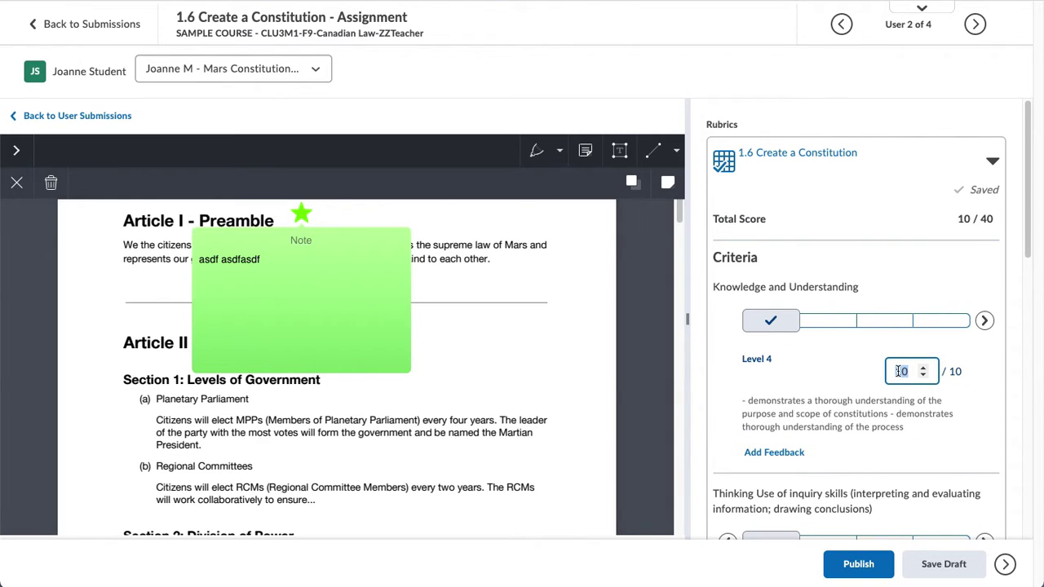
{"action": "type", "text": "9.6"}
{"action": "left_click", "coordinate": [840, 426]}
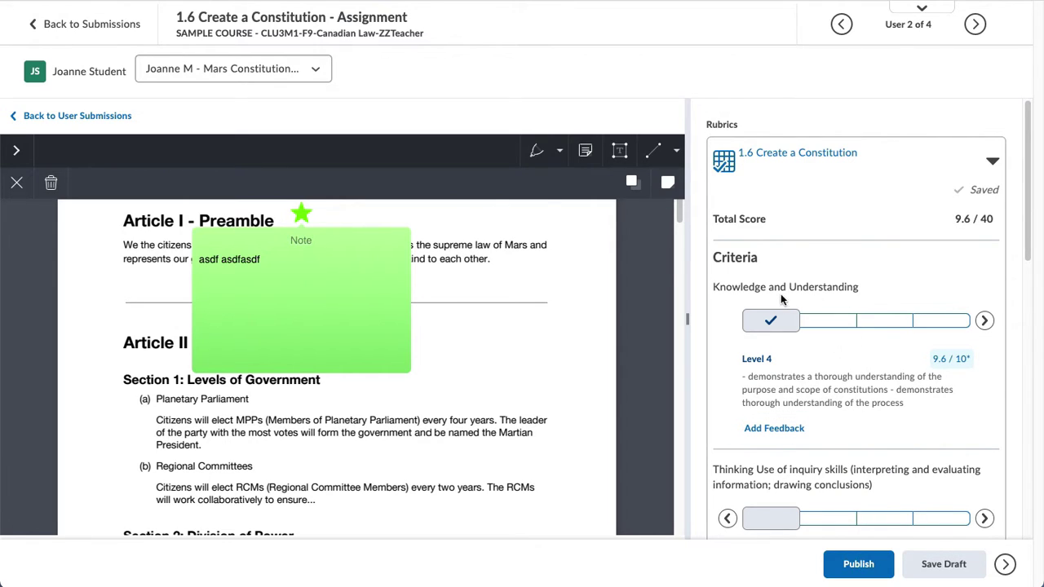
Review the levels and scores of all rubric criteria, from Knowledge and Understanding to Communication, and the overall grade.
{"action": "scroll", "coordinate": [881, 425], "scroll_direction": "down", "scroll_amount": 1}
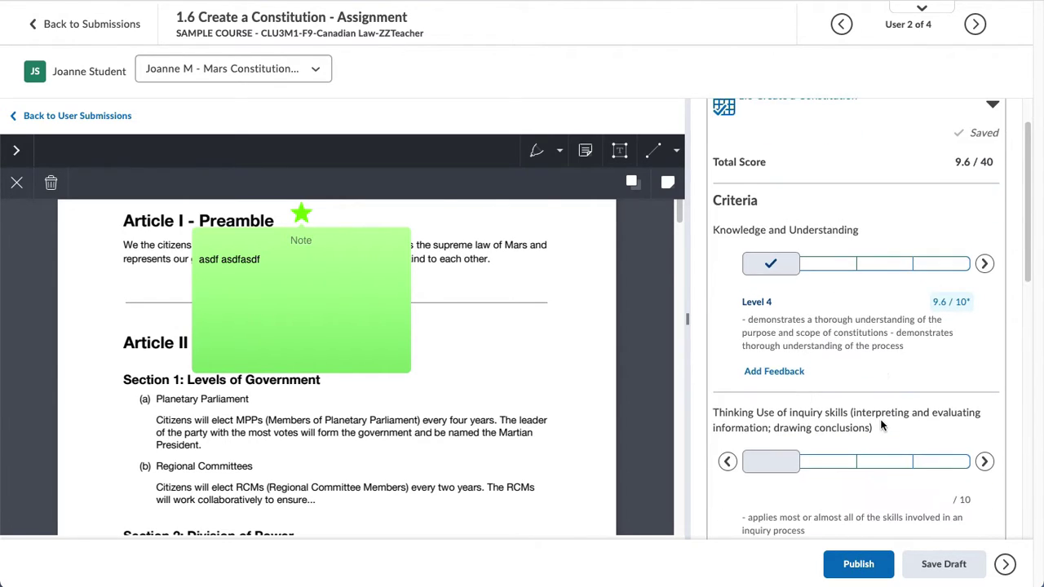
{"action": "scroll", "coordinate": [881, 425], "scroll_direction": "down", "scroll_amount": 7}
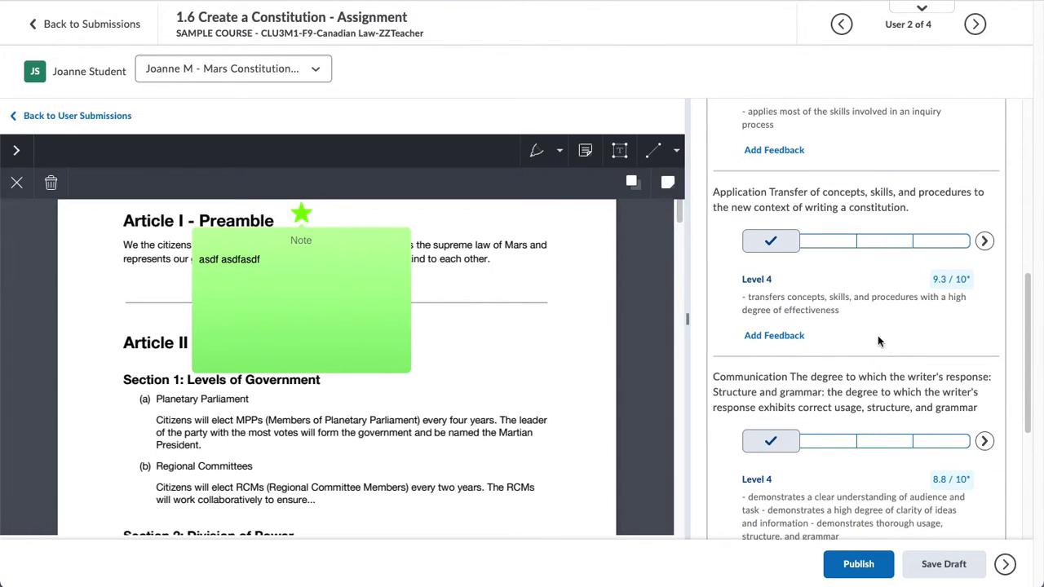
{"action": "scroll", "coordinate": [840, 245], "scroll_direction": "up", "scroll_amount": 2}
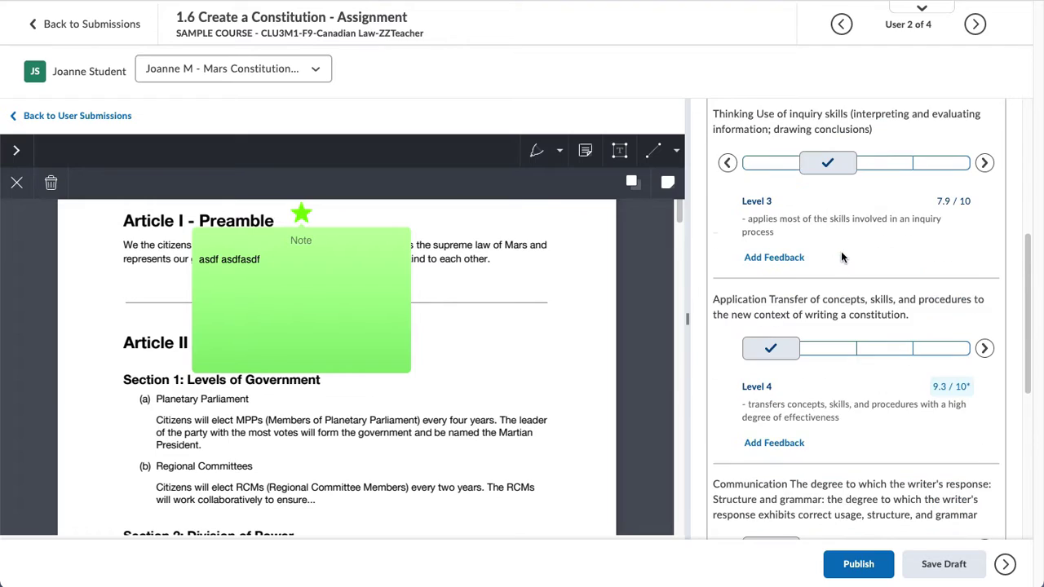
{"action": "scroll", "coordinate": [840, 189], "scroll_direction": "up", "scroll_amount": 4}
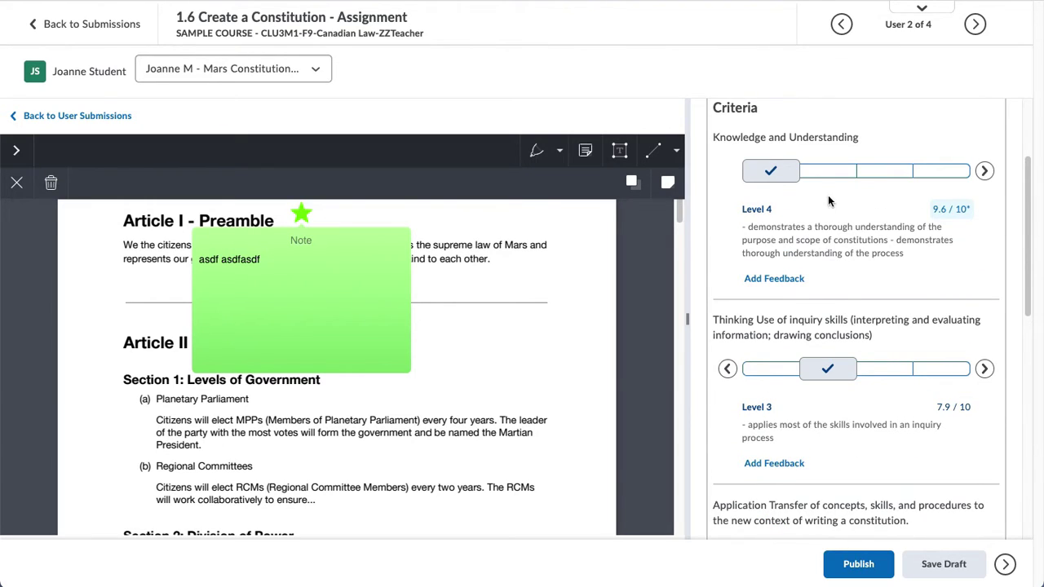
{"action": "scroll", "coordinate": [865, 359], "scroll_direction": "down", "scroll_amount": 8}
{"action": "scroll", "coordinate": [879, 395], "scroll_direction": "down", "scroll_amount": 2}
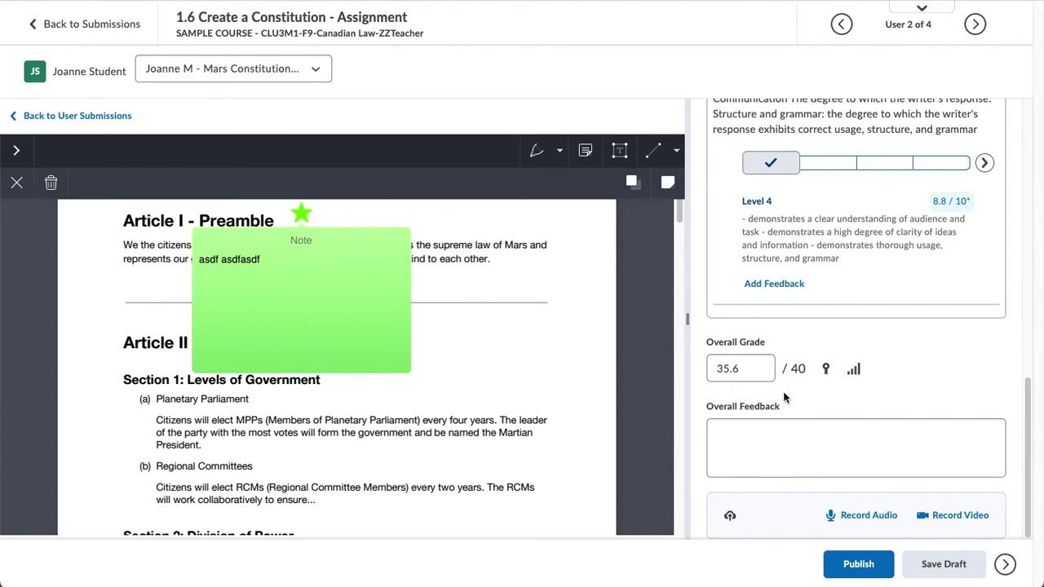
Enter "asd asdf asdf" as the overall feedback and save the evaluation as a draft.
{"action": "left_click", "coordinate": [783, 444]}
{"action": "type", "text": "asd asdf asdf"}
{"action": "left_click", "coordinate": [920, 385]}
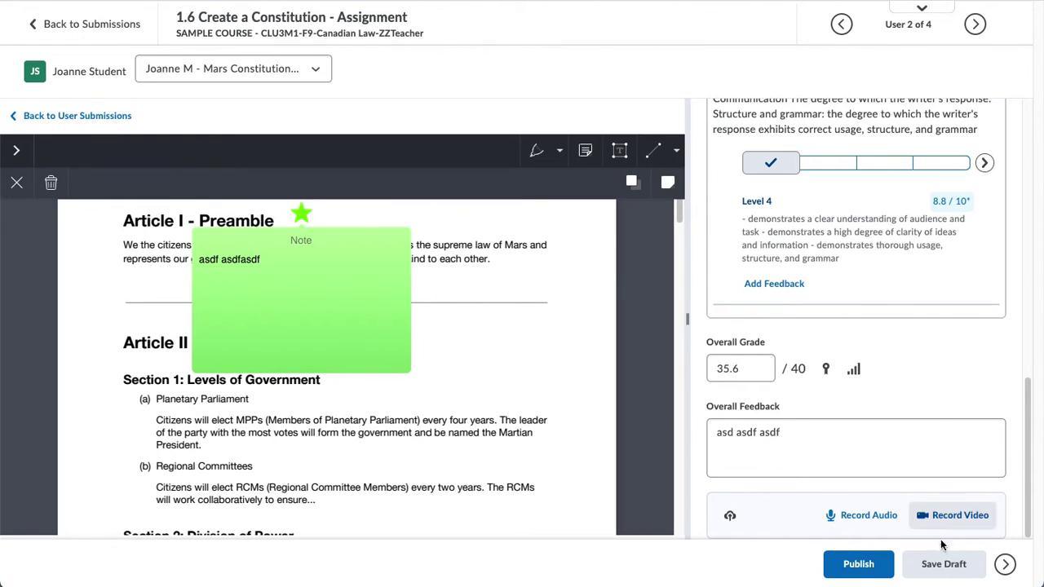
{"action": "left_click", "coordinate": [946, 565]}
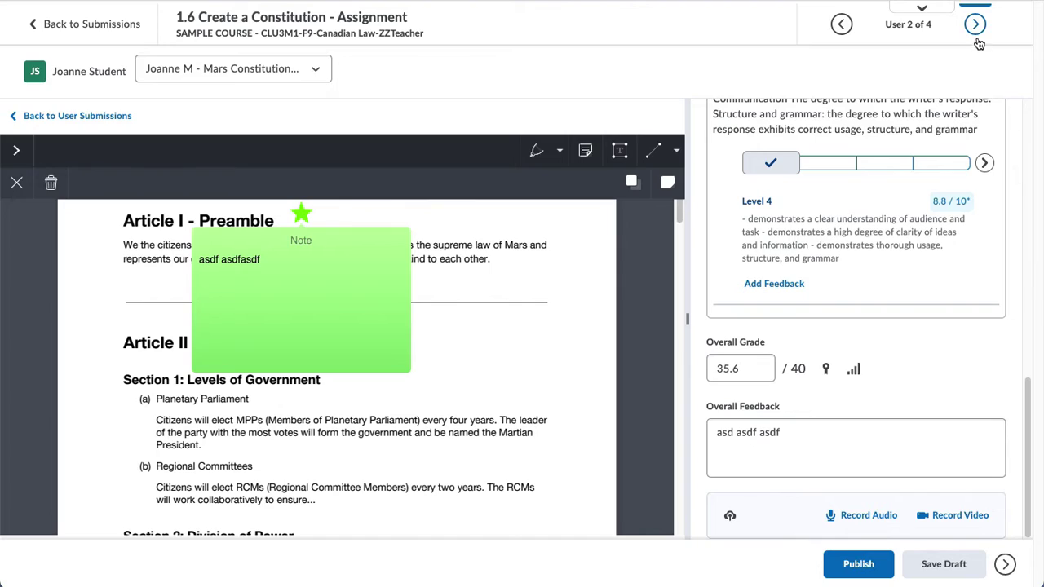
Publish the evaluation to the student and return to the course's assignment list.
{"action": "left_click", "coordinate": [859, 564]}
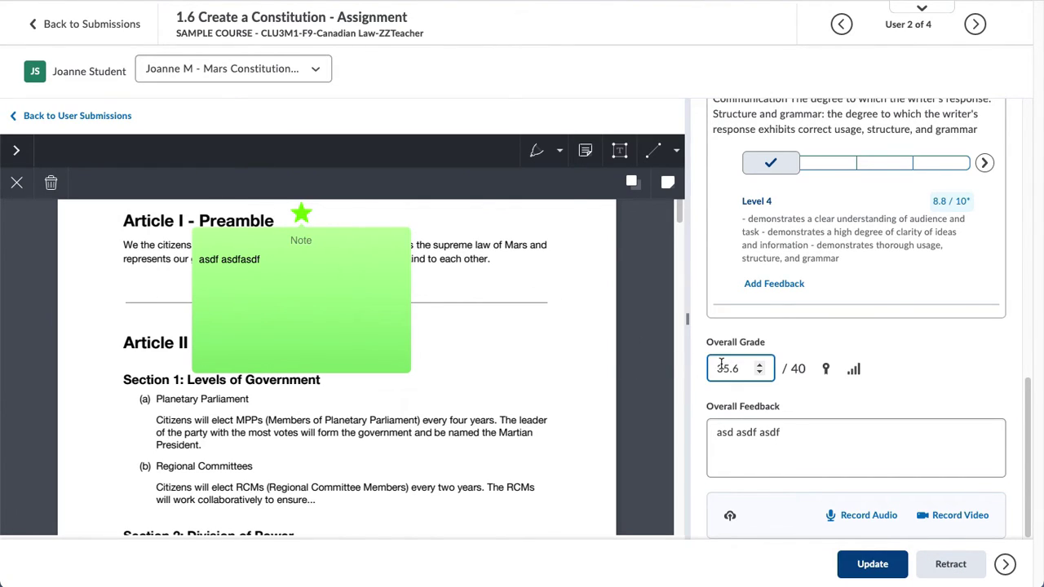
{"action": "left_click", "coordinate": [39, 22]}
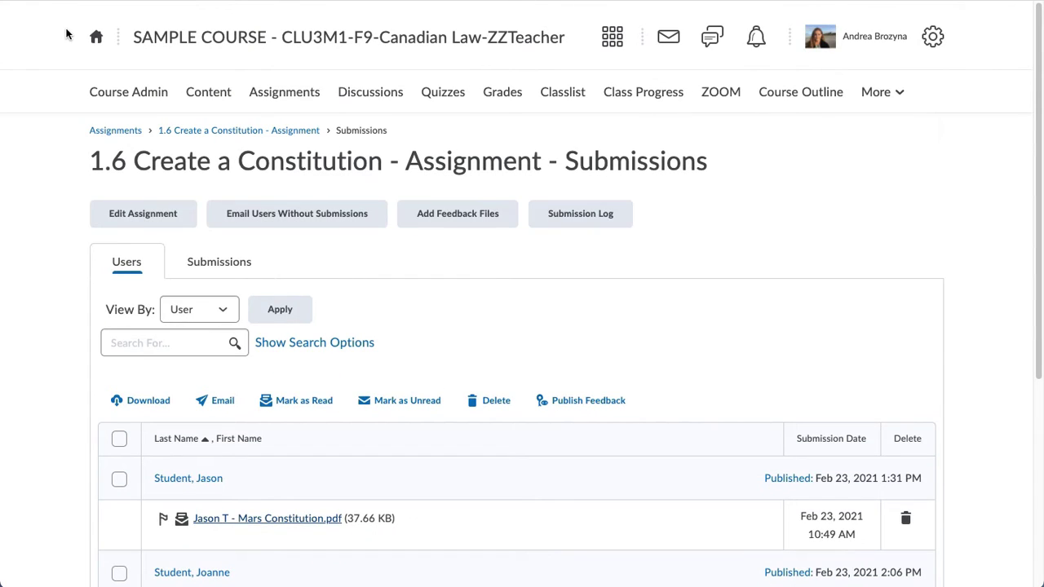
{"action": "left_click", "coordinate": [287, 95]}
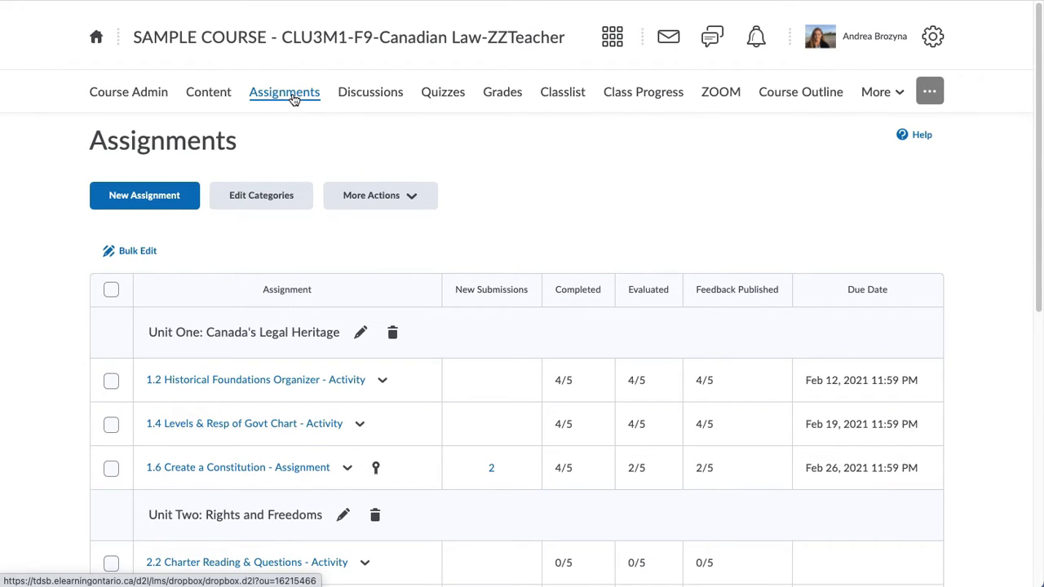
In the gradebook, preview the grades of the student scored 35.6 / 40 on U1A, widening the preview to show the comments column.
{"action": "left_click", "coordinate": [499, 95]}
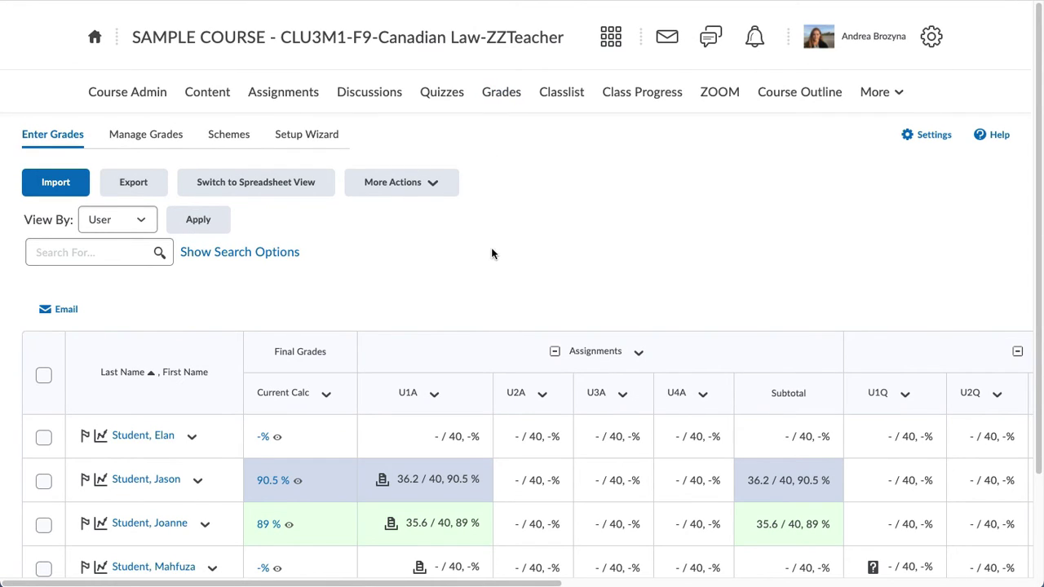
{"action": "scroll", "coordinate": [490, 280], "scroll_direction": "down", "scroll_amount": 3}
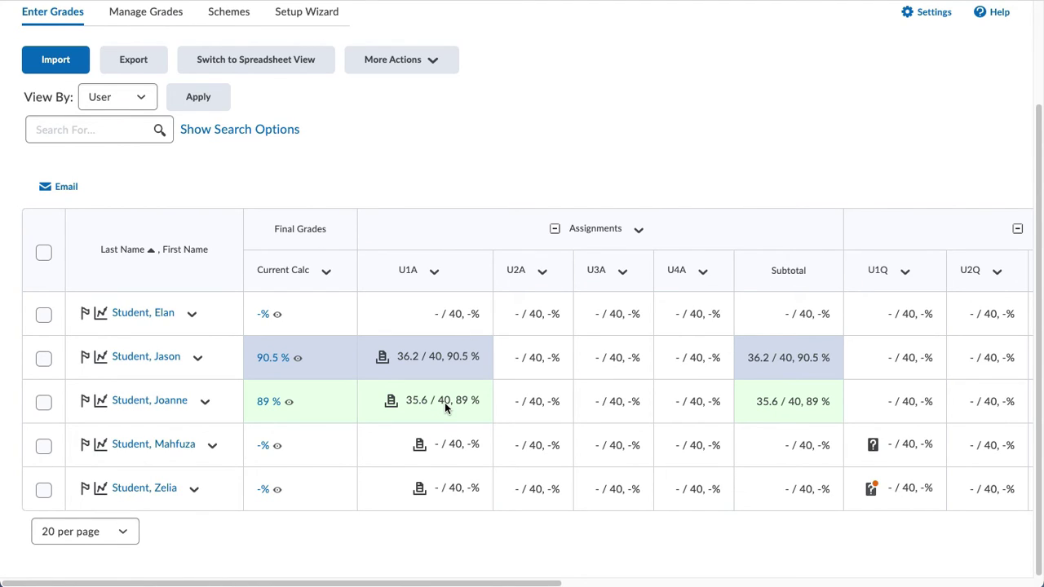
{"action": "left_click", "coordinate": [205, 401]}
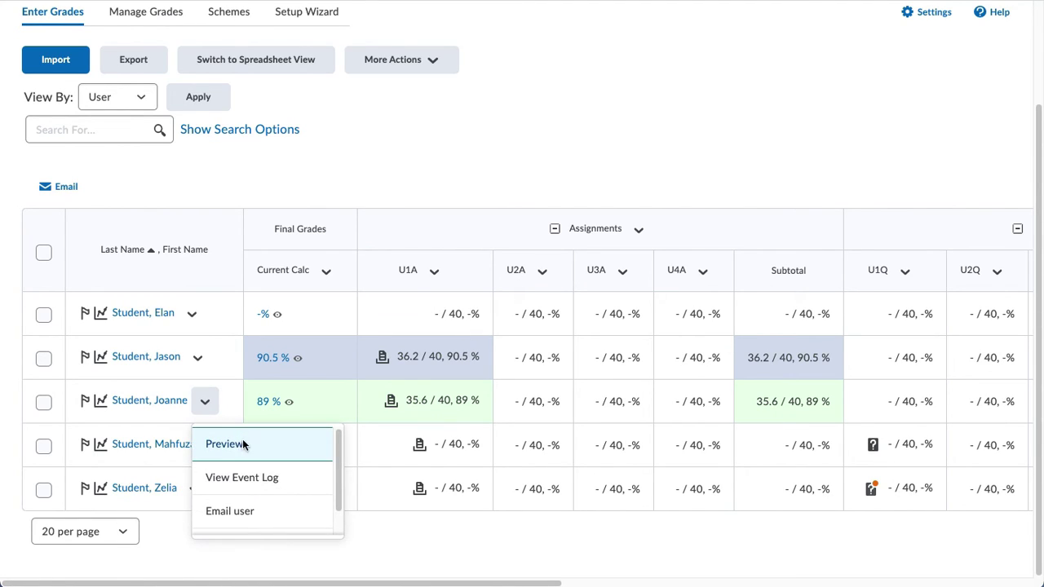
{"action": "left_click", "coordinate": [242, 444]}
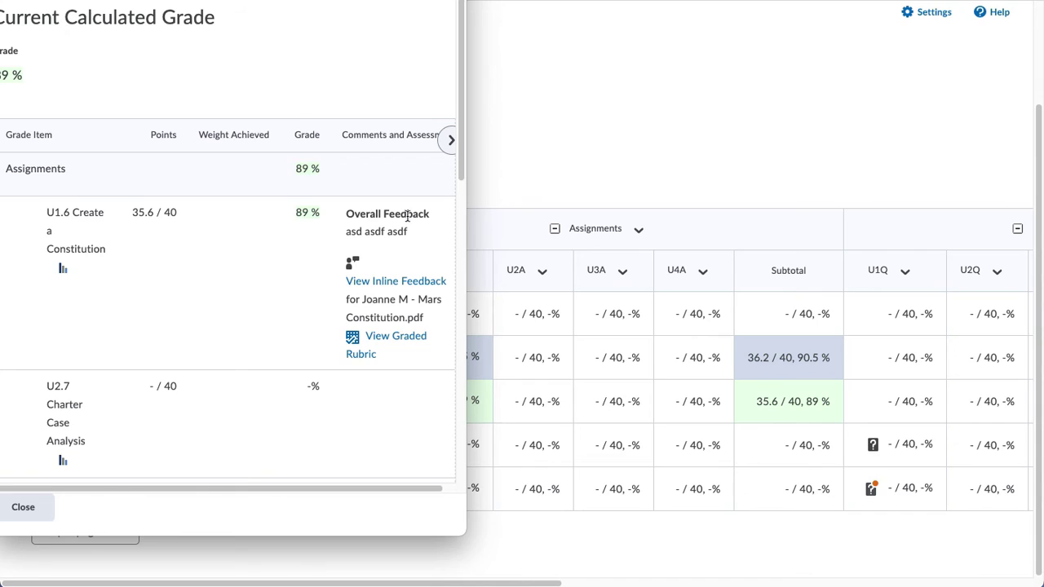
{"action": "left_click_drag", "start_coordinate": [470, 223], "coordinate": [518, 231]}
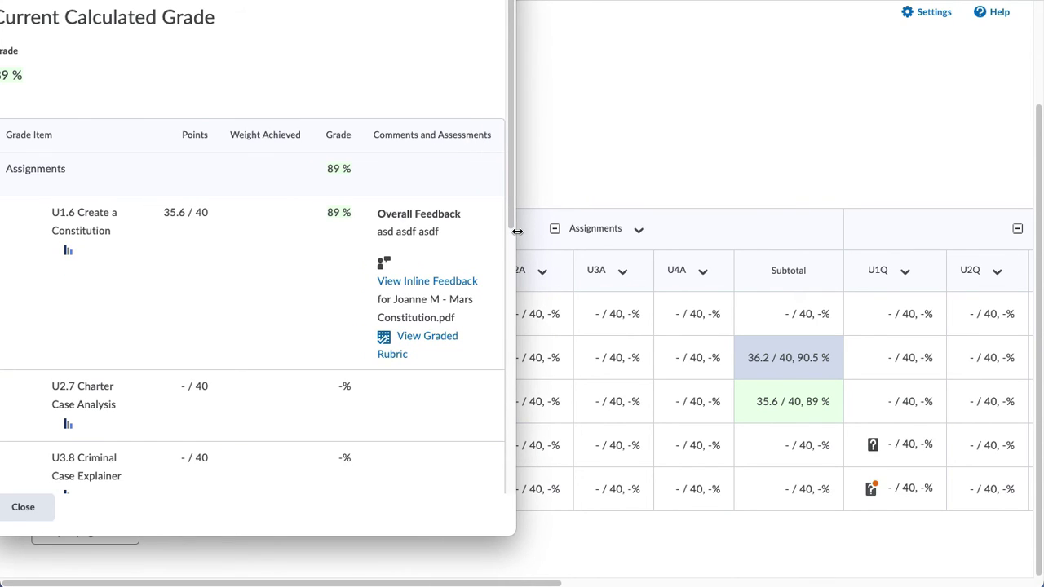